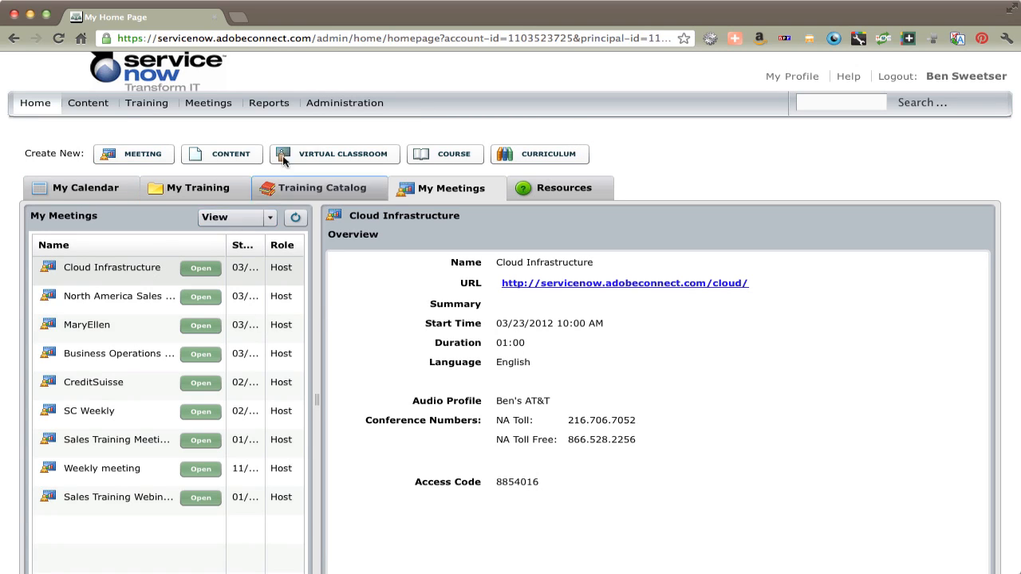
Step: From My Meetings, open Sales Training Meetings and start editing its meeting information
left_click(216, 106)
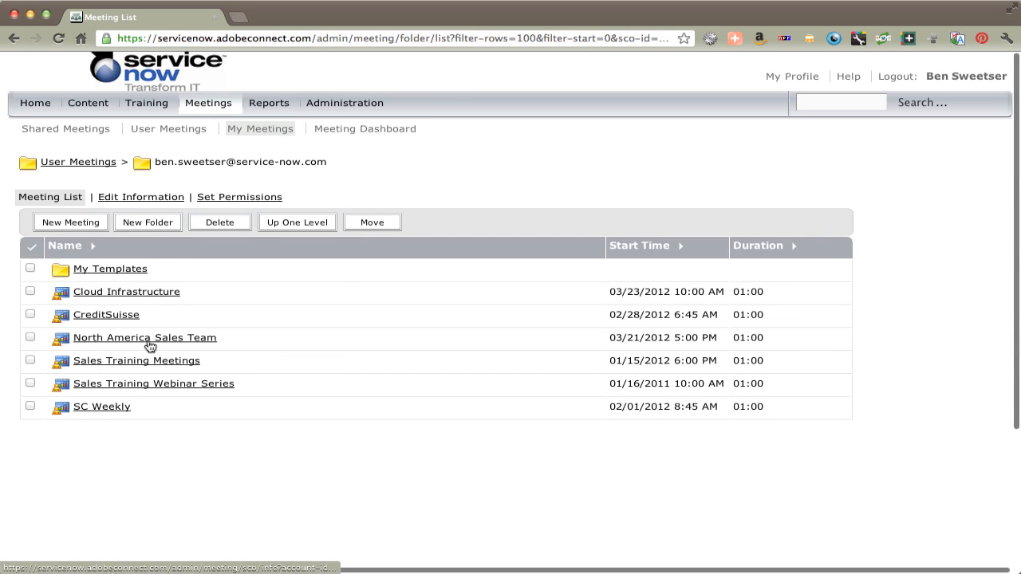
left_click(112, 362)
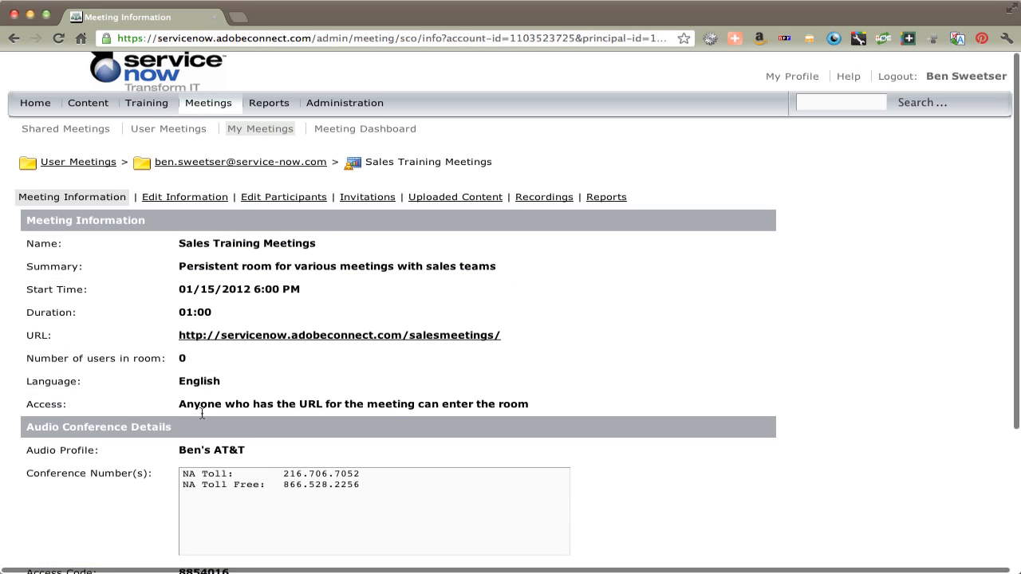
scroll(176, 445, "down", 3)
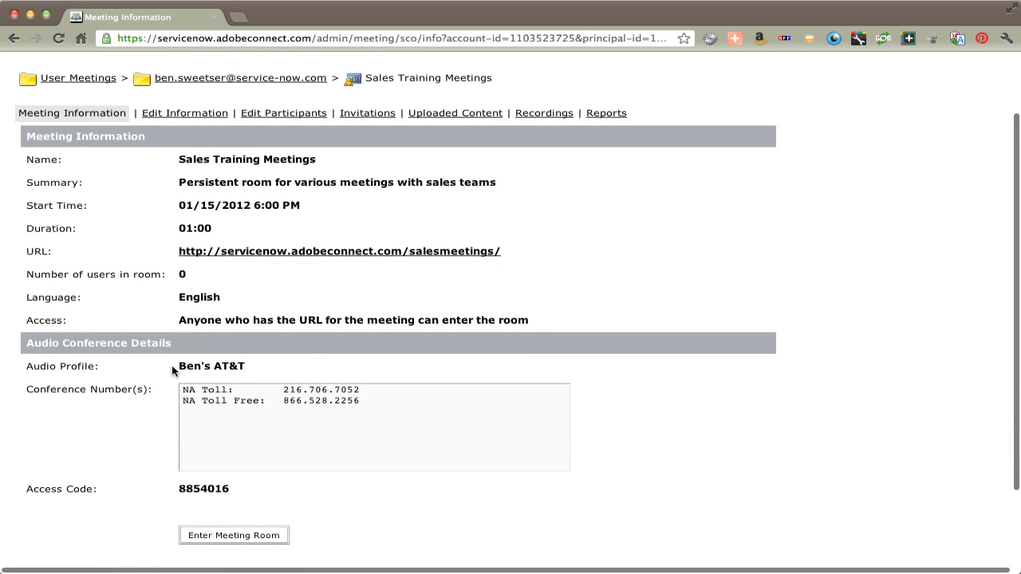
left_click(172, 112)
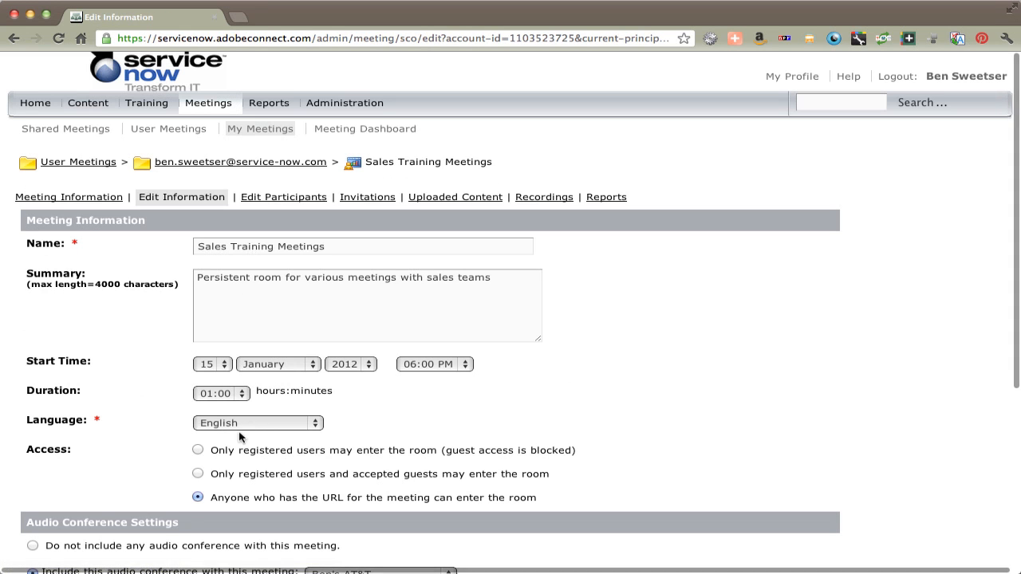
scroll(269, 486, "down", 3)
left_click(391, 457)
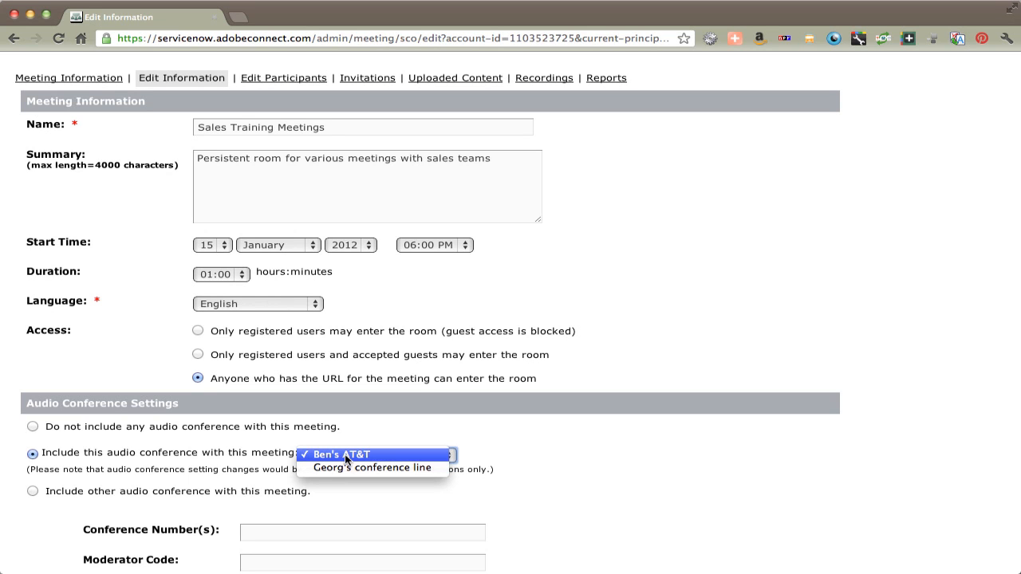
left_click(451, 426)
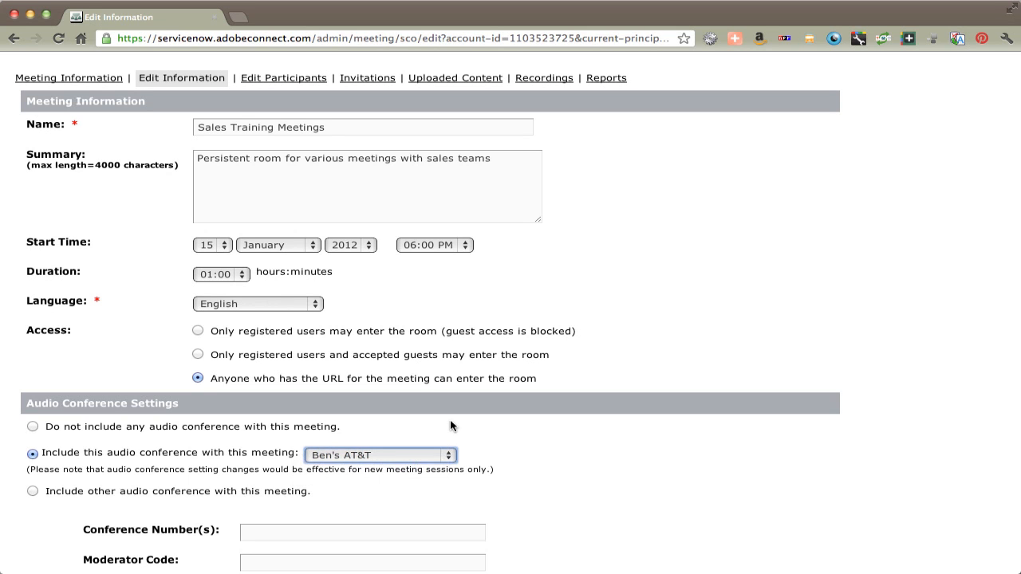
scroll(451, 427, "up", 3)
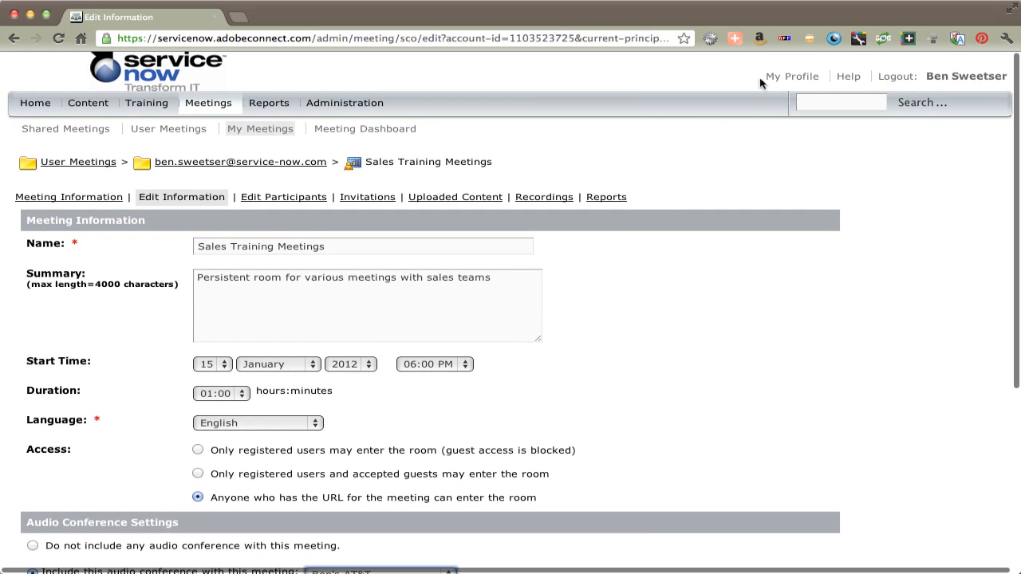
Step: Go to My Profile and view the My Audio Profiles list
left_click(799, 78)
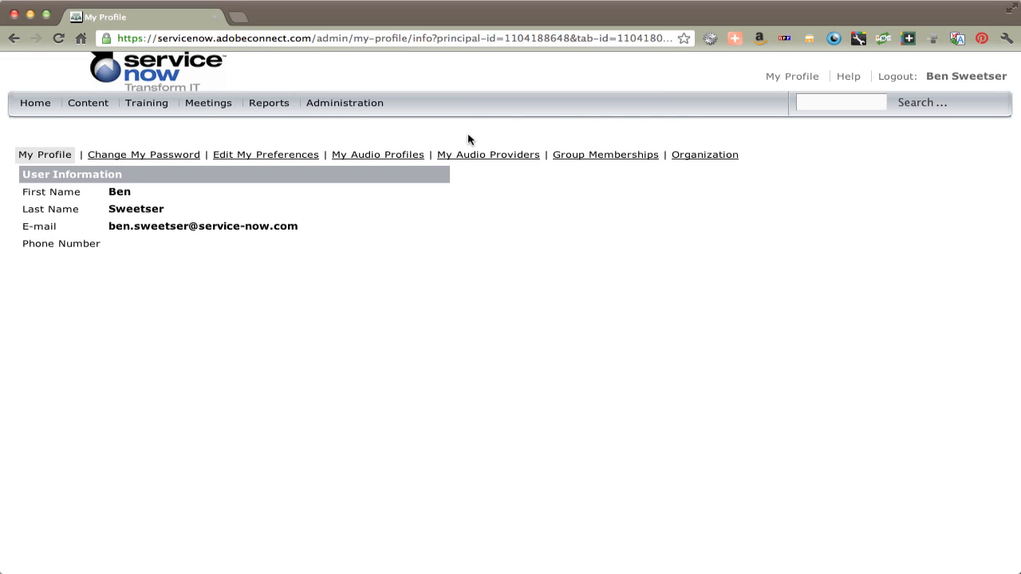
left_click(368, 156)
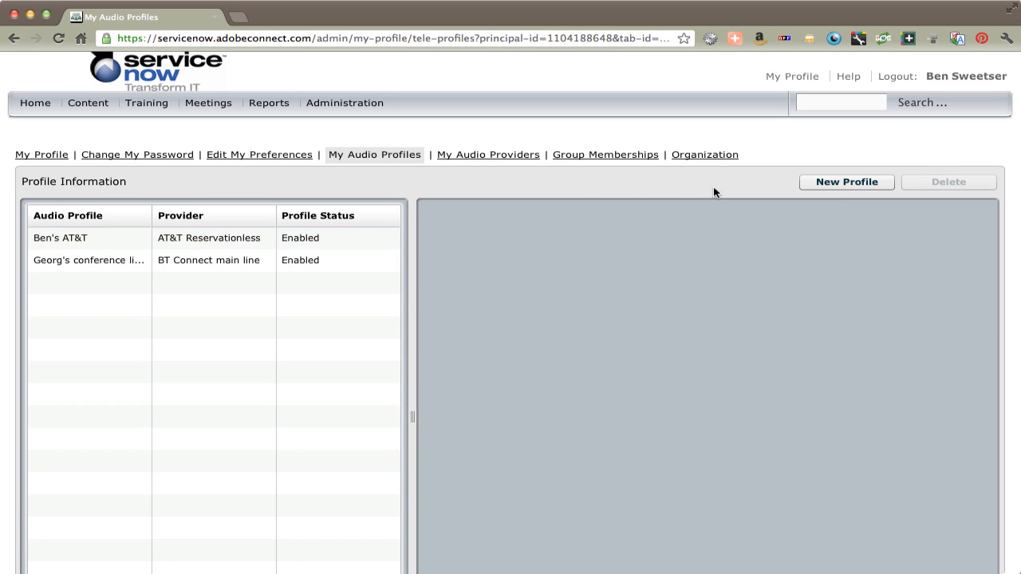
Step: Create and save an AT&T Reservationless profile named 'Your Conference line' with its access code
left_click(828, 183)
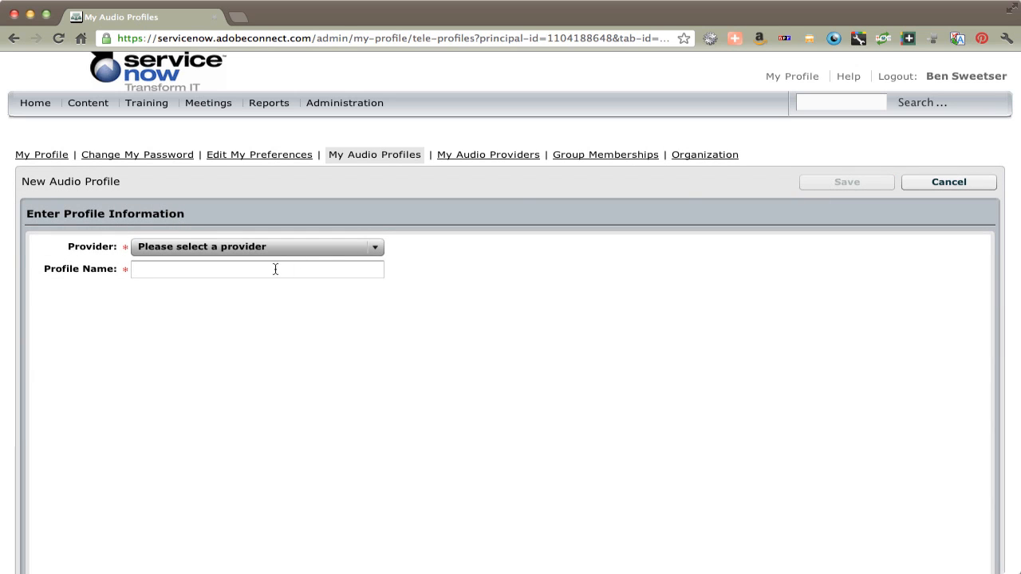
left_click(376, 250)
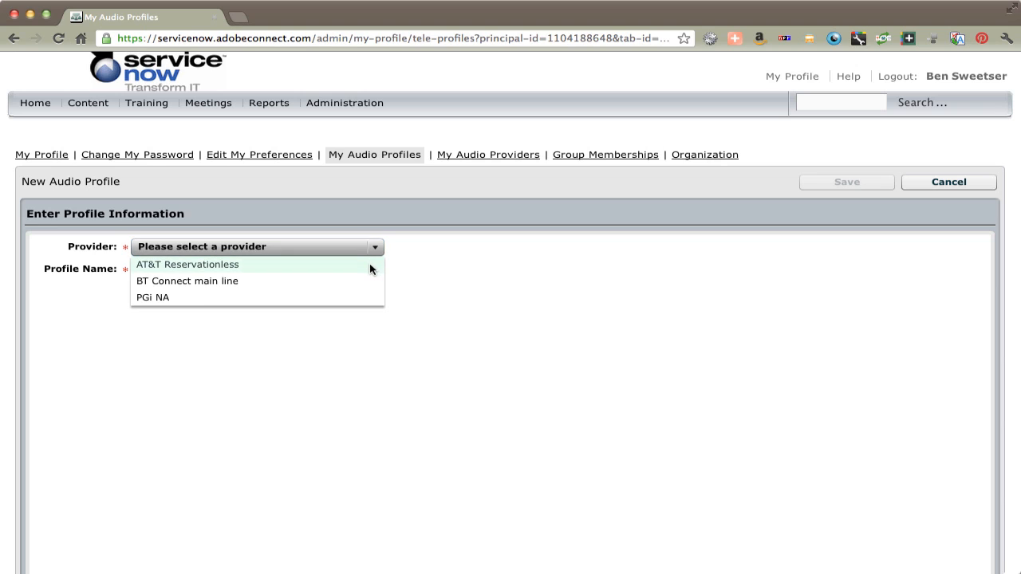
left_click(368, 265)
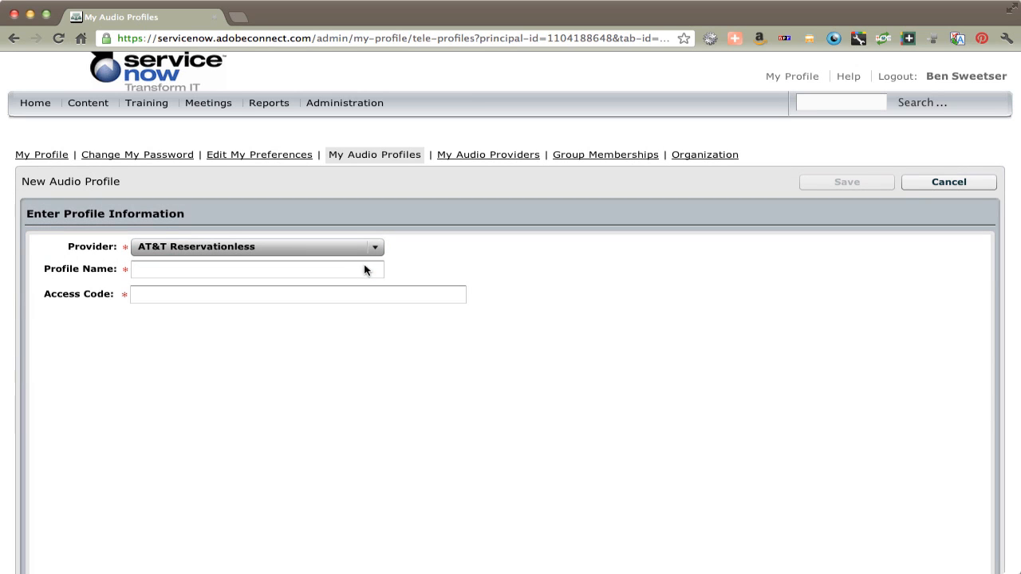
left_click(280, 270)
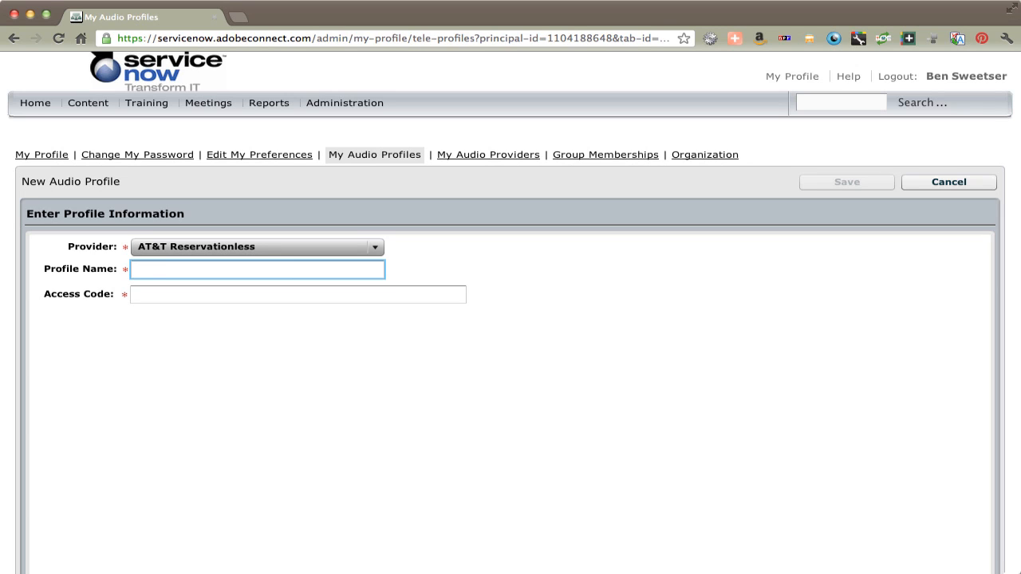
type("Your Conference line")
key("Tab")
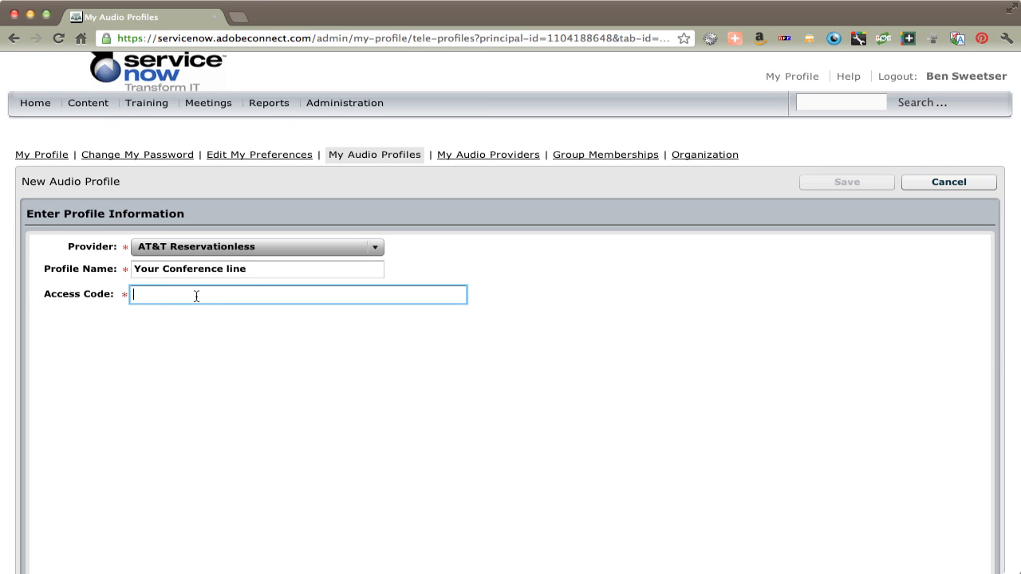
type("12345")
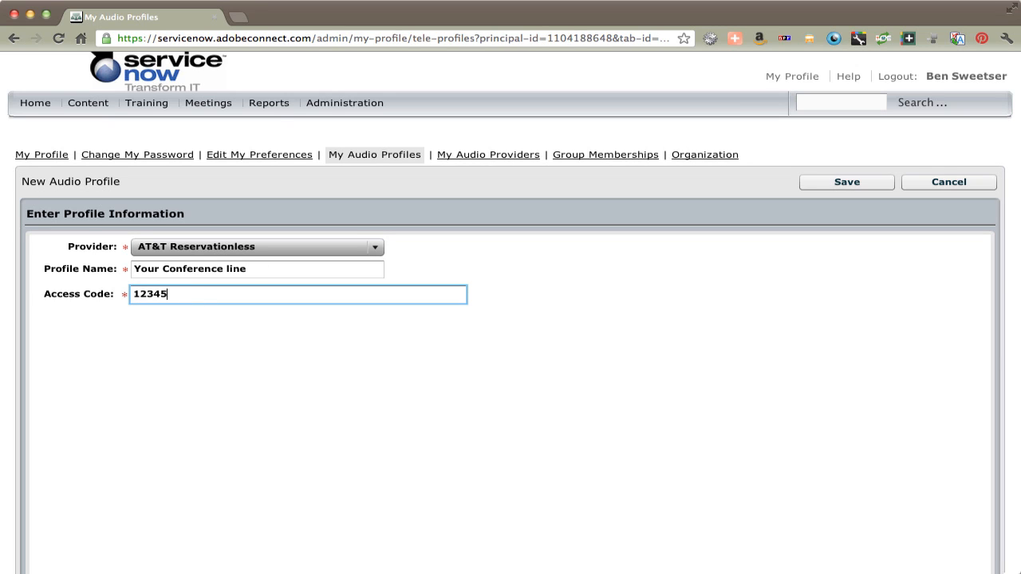
type("6789")
left_click(827, 183)
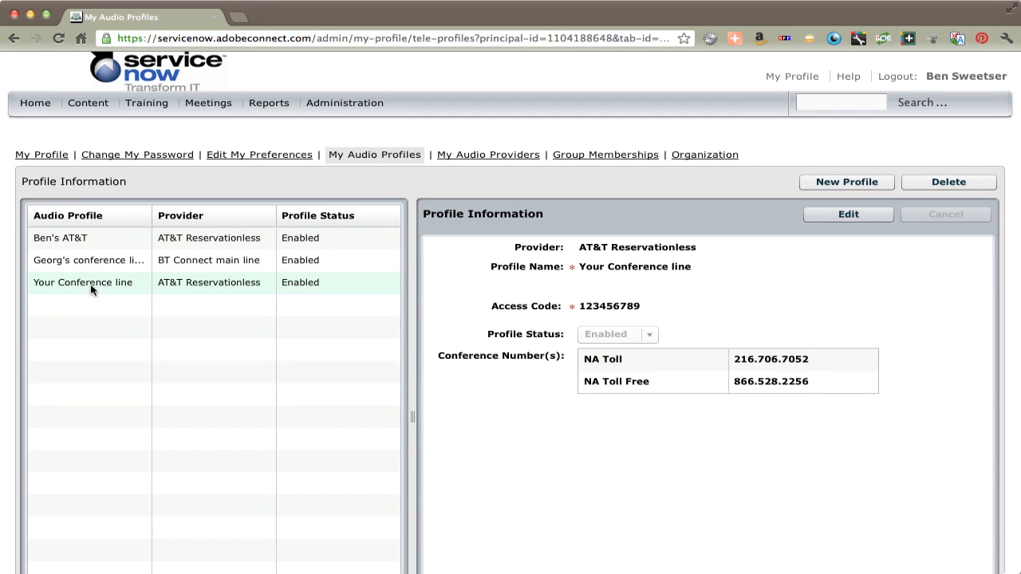
Step: View the Your Conference line profile details, then go back to the Meetings list
left_click(112, 292)
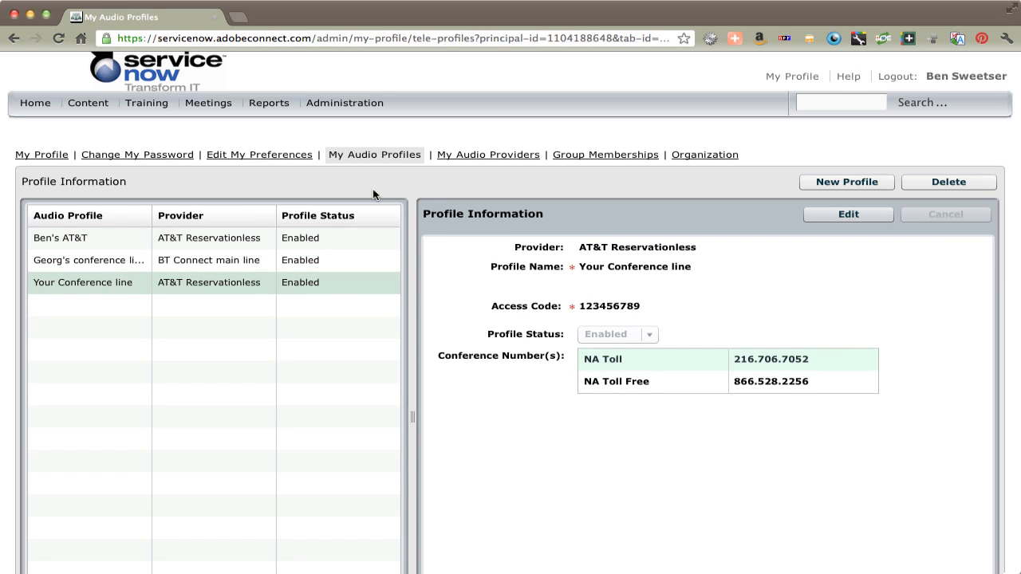
left_click(209, 105)
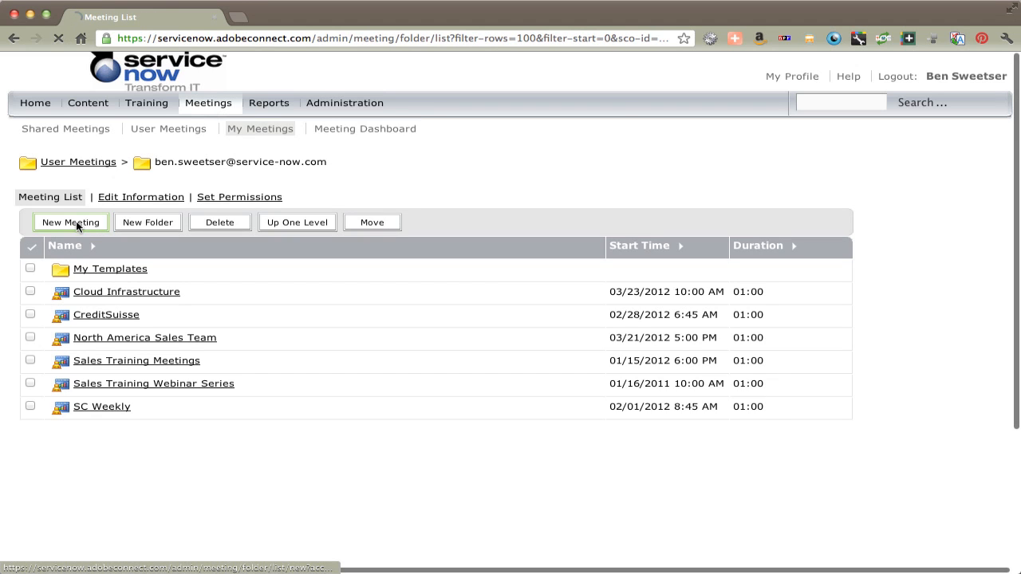
Step: Create meeting 'Audio Provider Added' including the Your Conference line audio conference
left_click(76, 221)
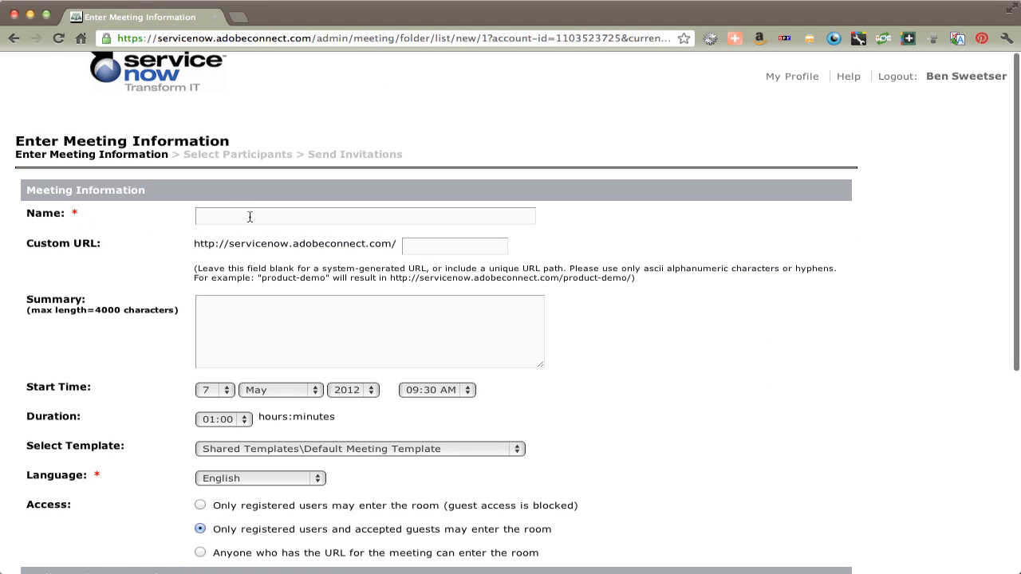
left_click(249, 216)
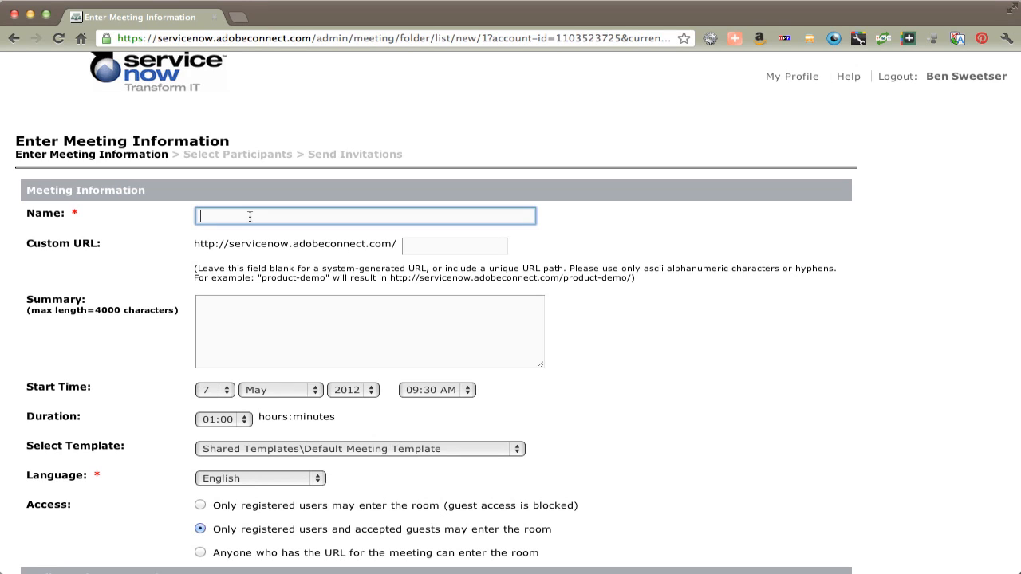
type("Audio Provider Added")
key("Tab")
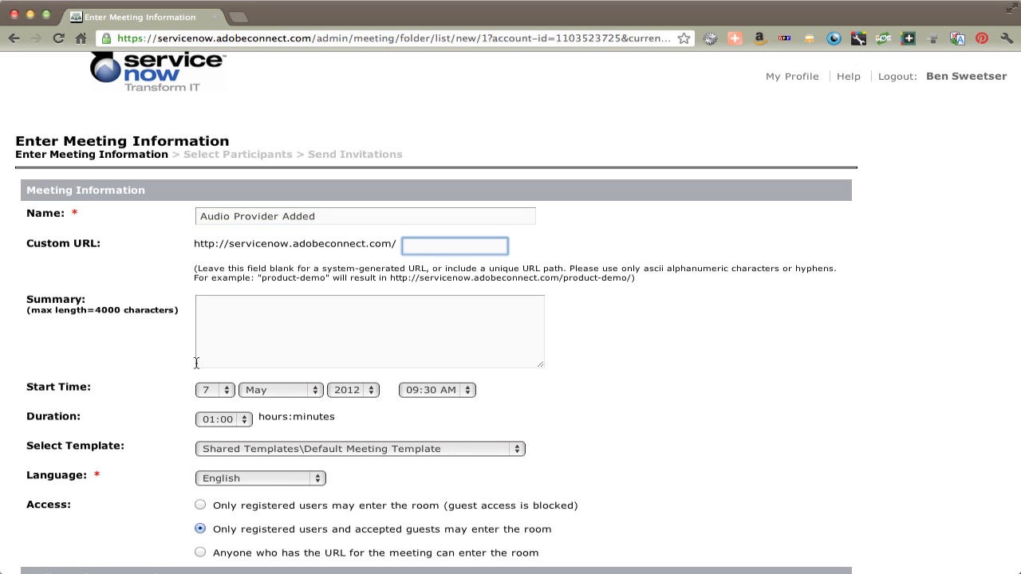
scroll(258, 346, "down", 5)
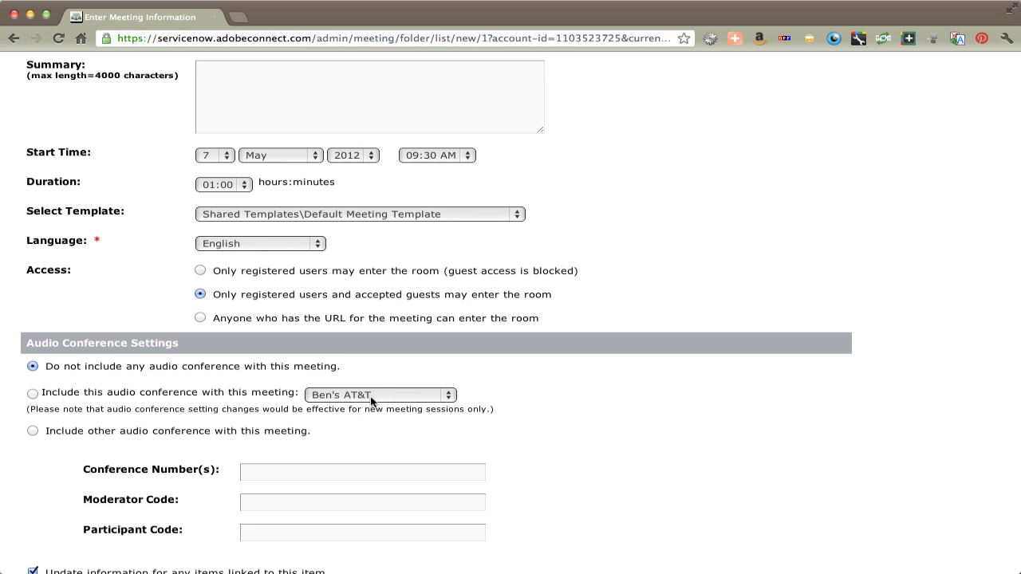
left_click(33, 393)
left_click(443, 394)
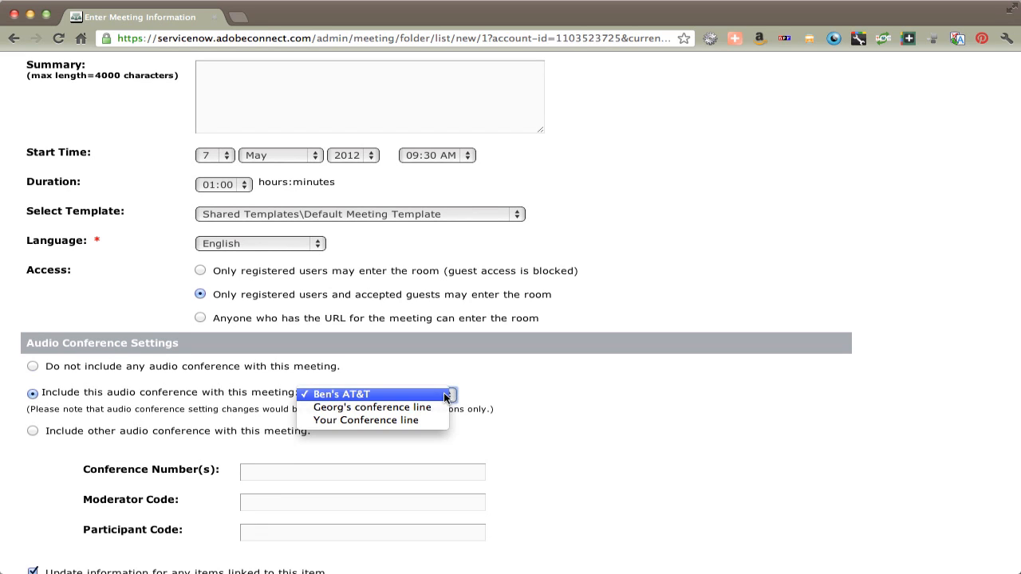
left_click(438, 421)
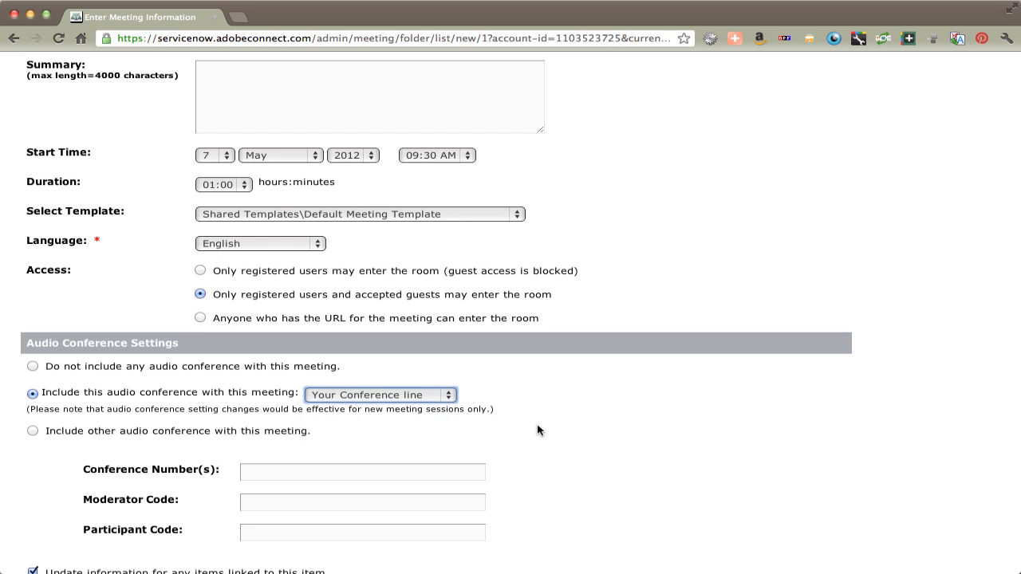
scroll(538, 431, "down", 3)
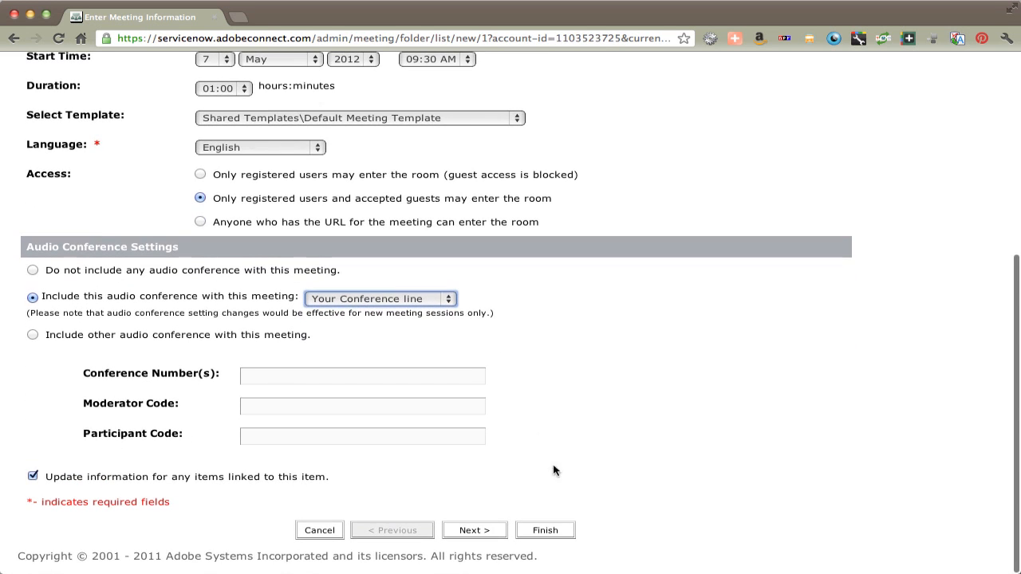
left_click(546, 530)
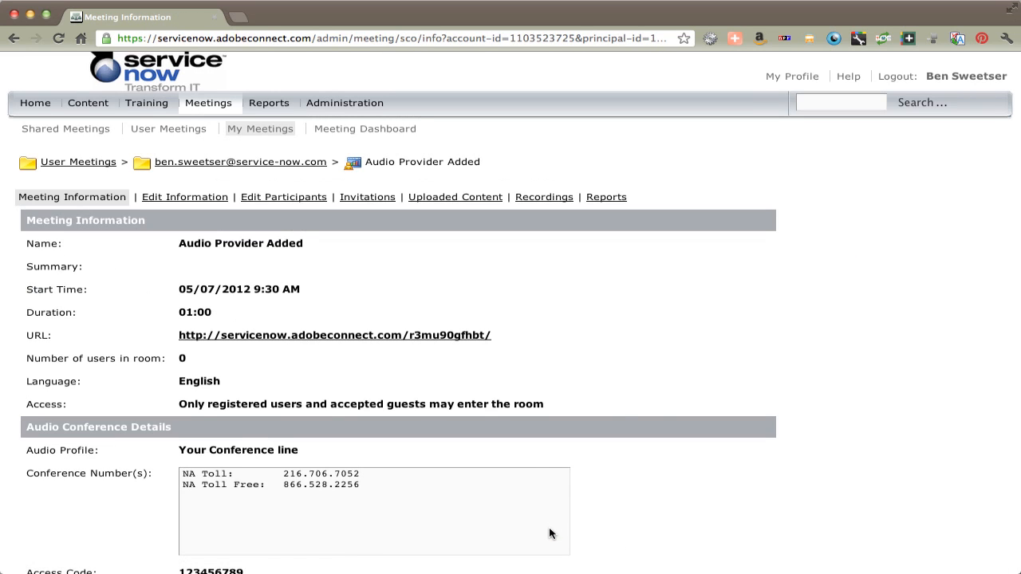
Step: Scroll to the meeting's Audio Conference Details to confirm Your Conference line and its access code
scroll(620, 405, "down", 5)
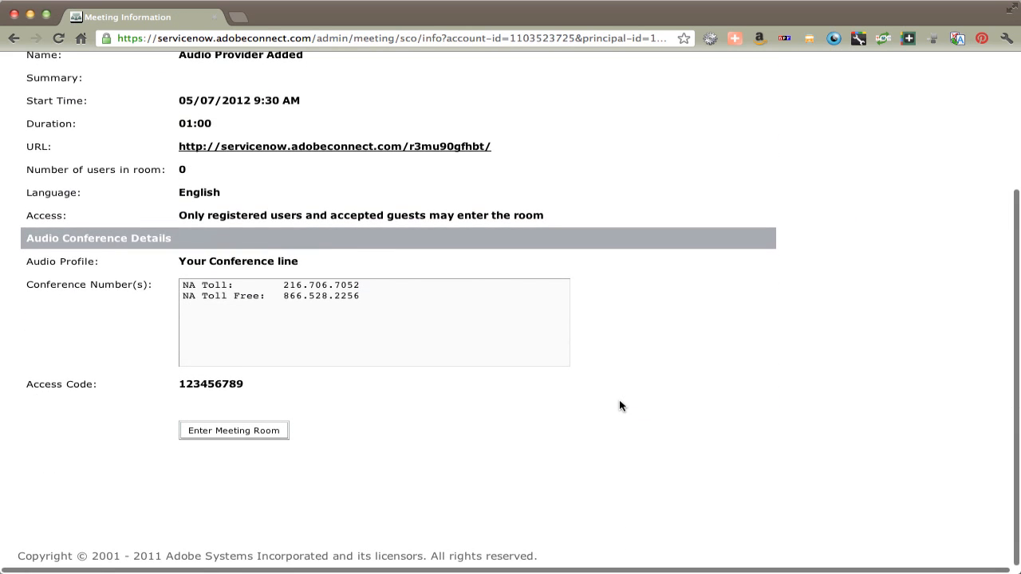